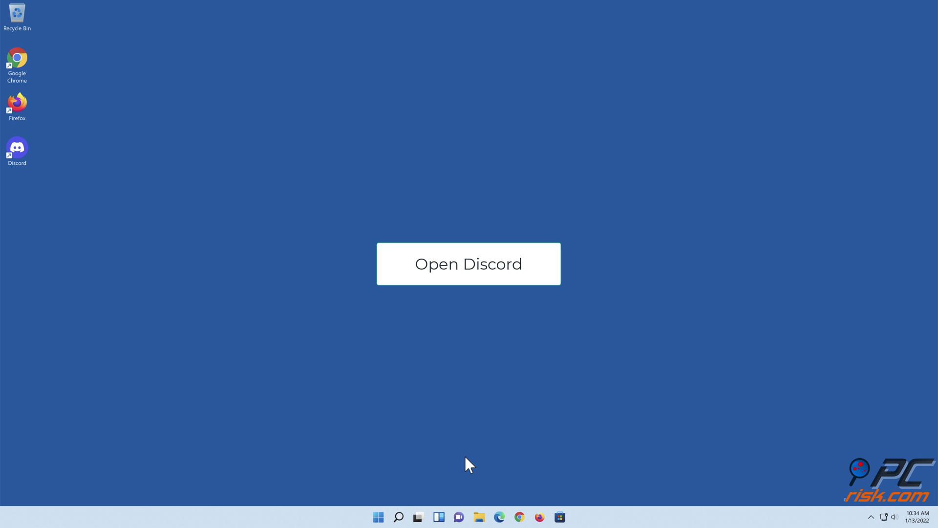
Launch Discord from the desktop, refresh it with Ctrl+R, then close it
double_click(23, 161)
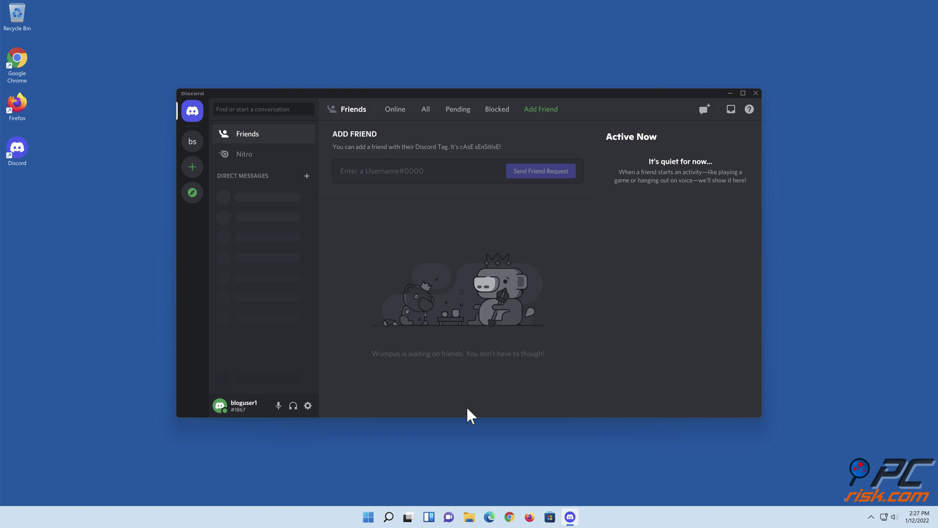
key(ctrl+r)
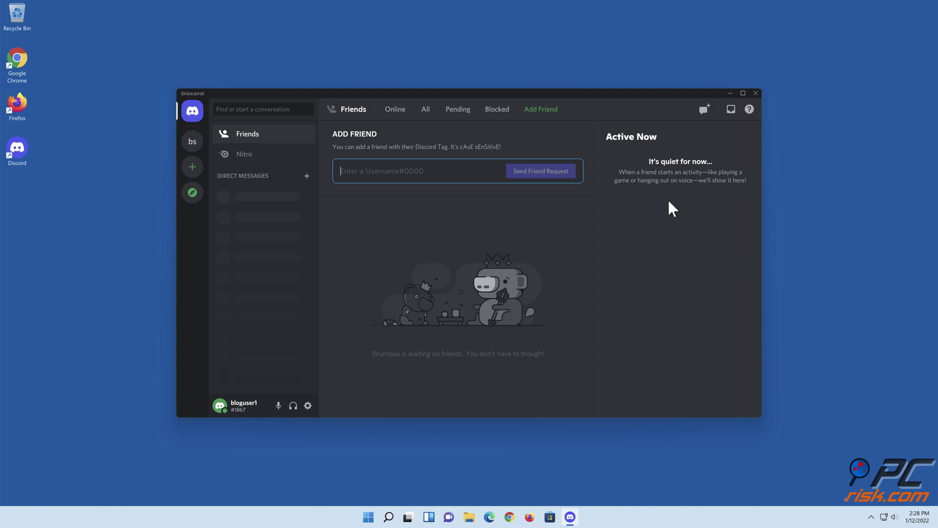
click(756, 93)
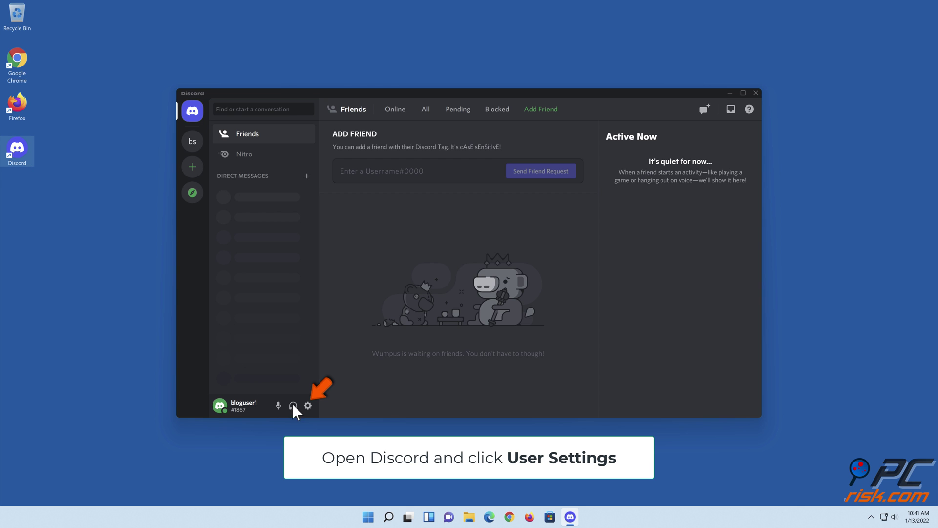
Reset the Voice & Video settings to their defaults and confirm with Okay
click(308, 405)
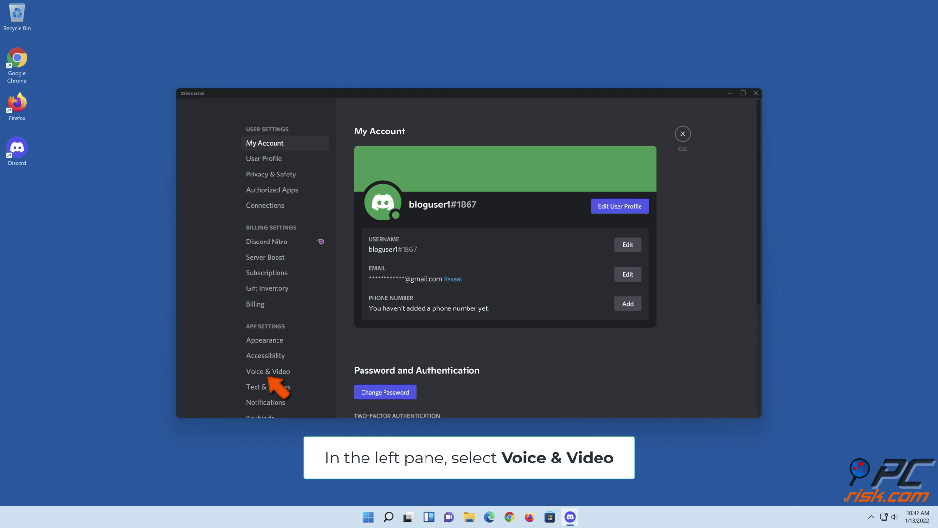
click(269, 373)
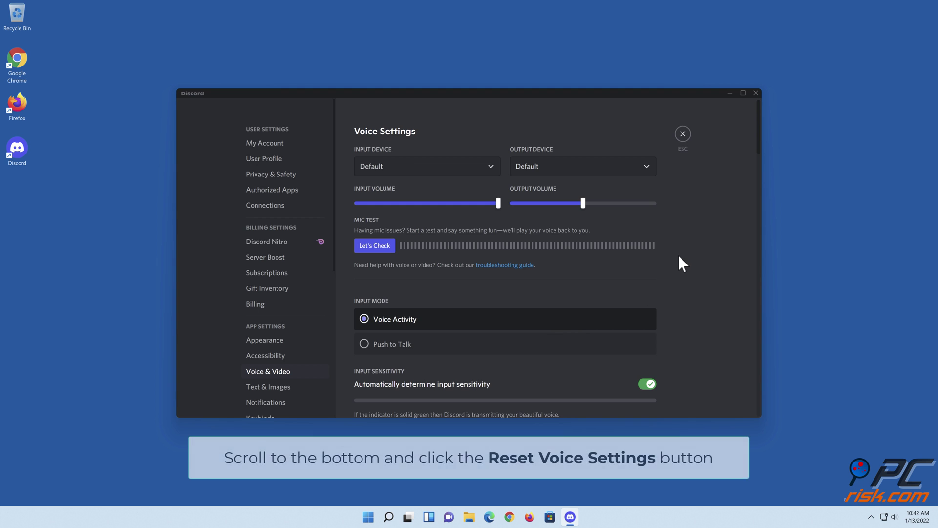
scroll(679, 253, down, 5)
scroll(679, 253, down, 5)
scroll(678, 254, down, 5)
scroll(678, 253, down, 5)
scroll(679, 253, down, 3)
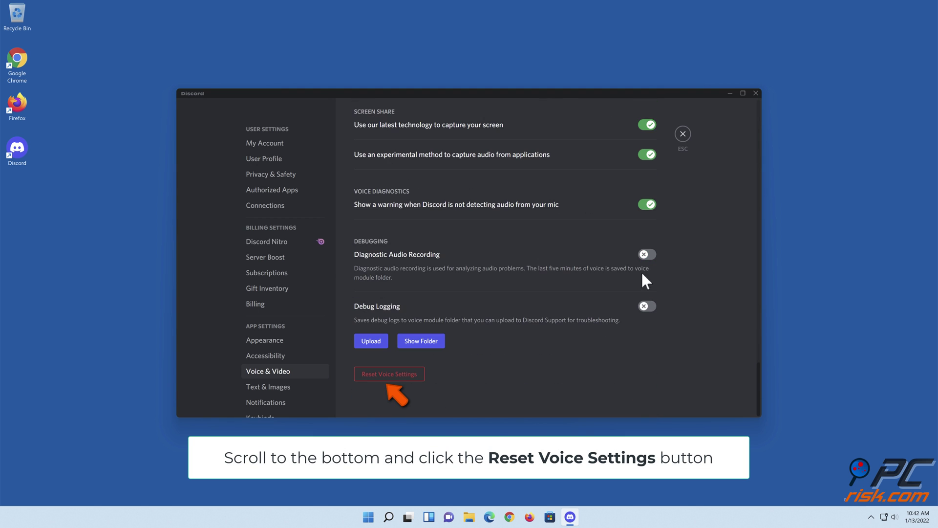
click(389, 378)
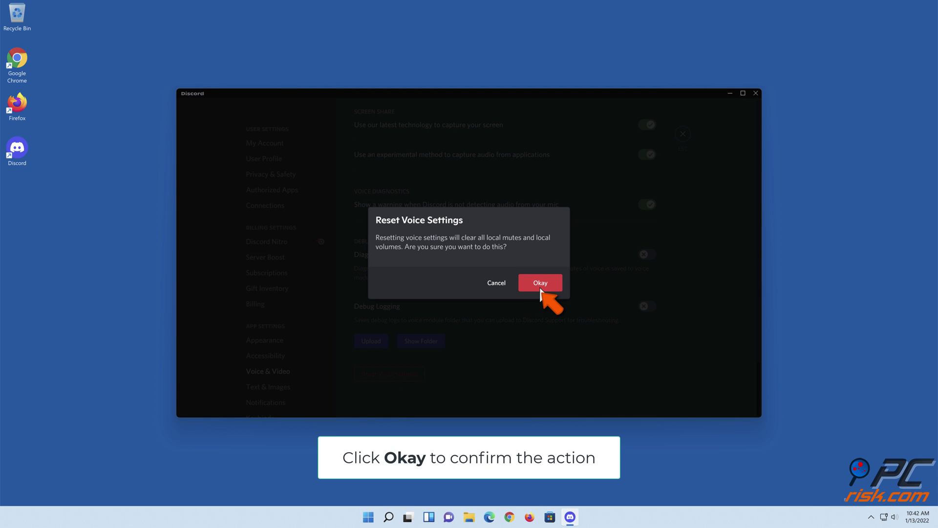
click(541, 283)
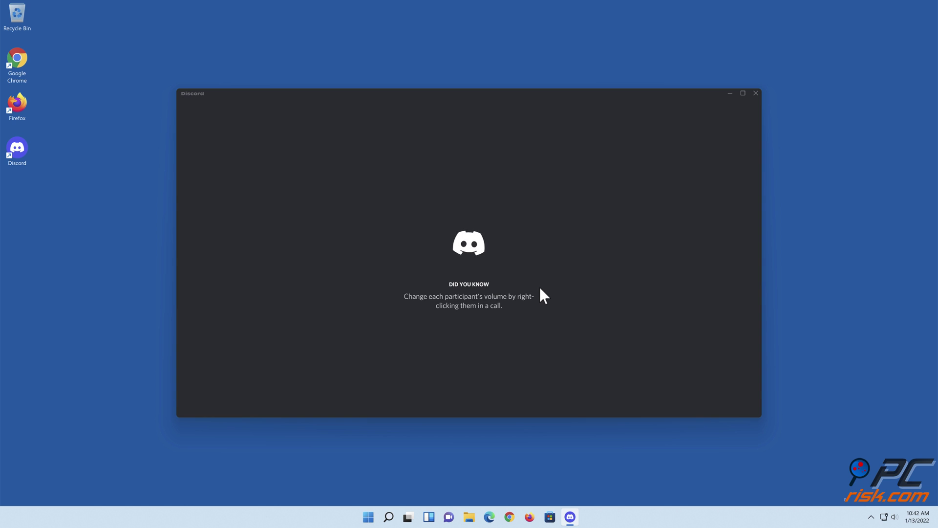
Relaunch Discord and switch the Voice & Video audio subsystem to Legacy
click(756, 93)
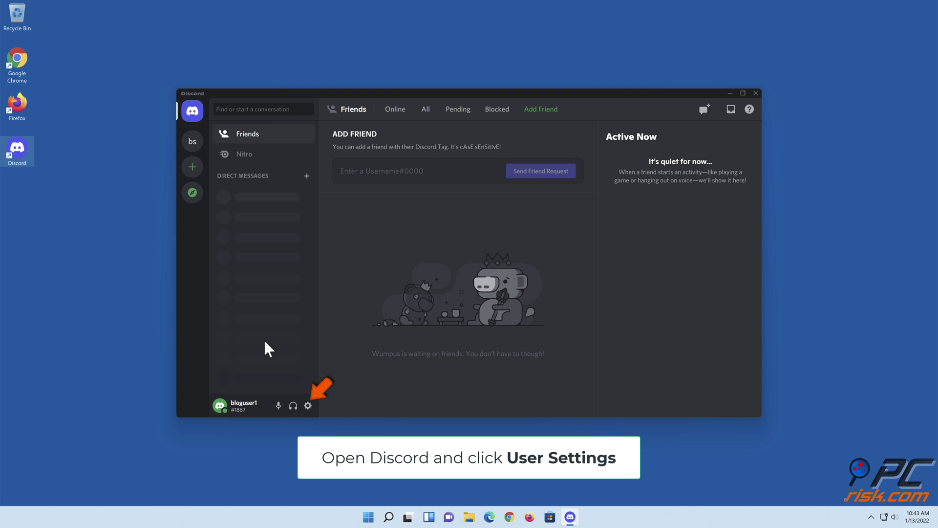
click(307, 406)
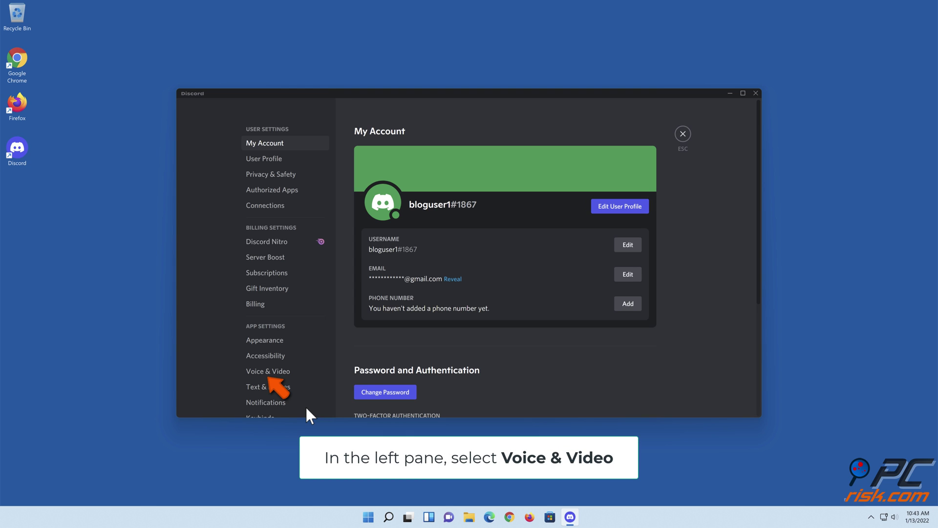
click(267, 371)
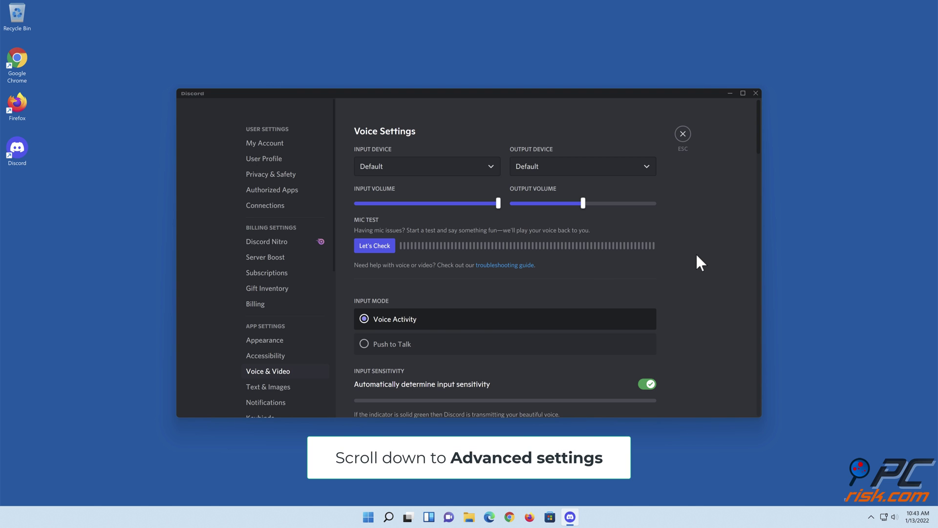
scroll(696, 253, down, 5)
scroll(694, 253, down, 5)
scroll(695, 255, down, 5)
scroll(694, 253, down, 3)
scroll(695, 254, down, 2)
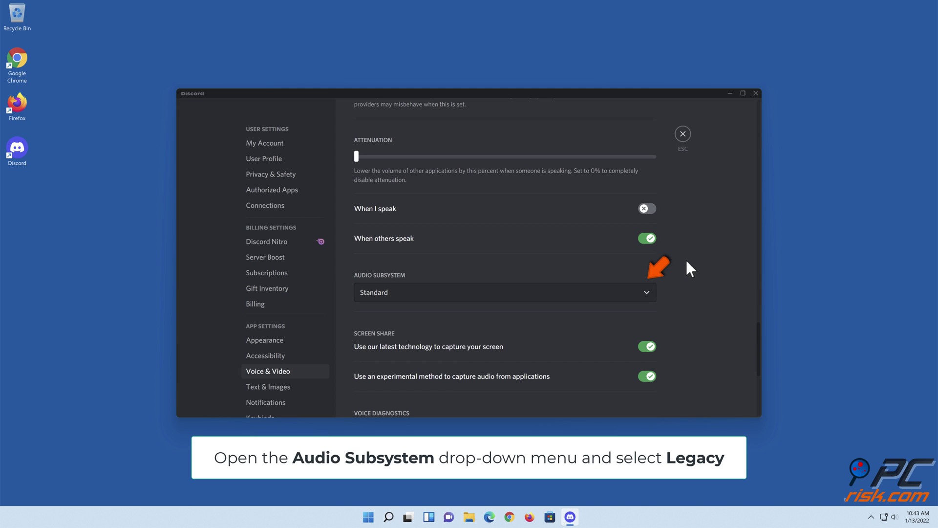
click(647, 293)
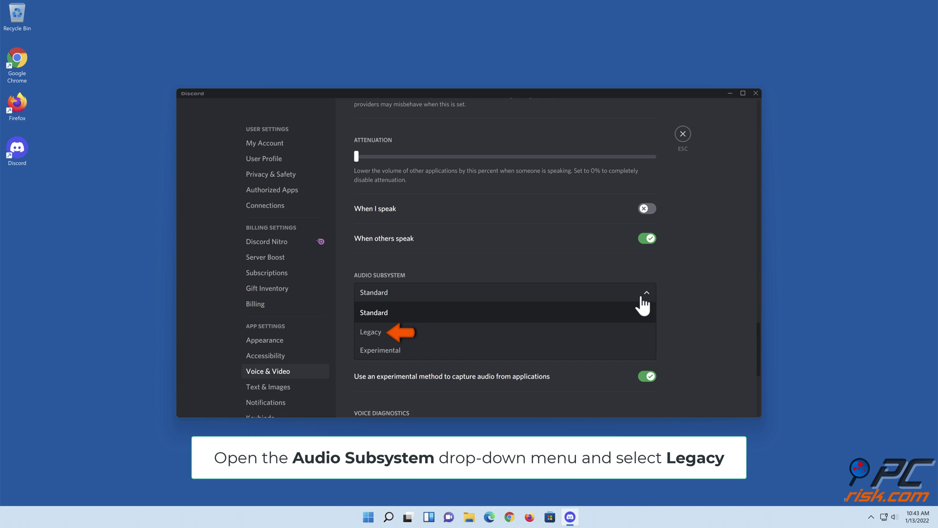
click(376, 333)
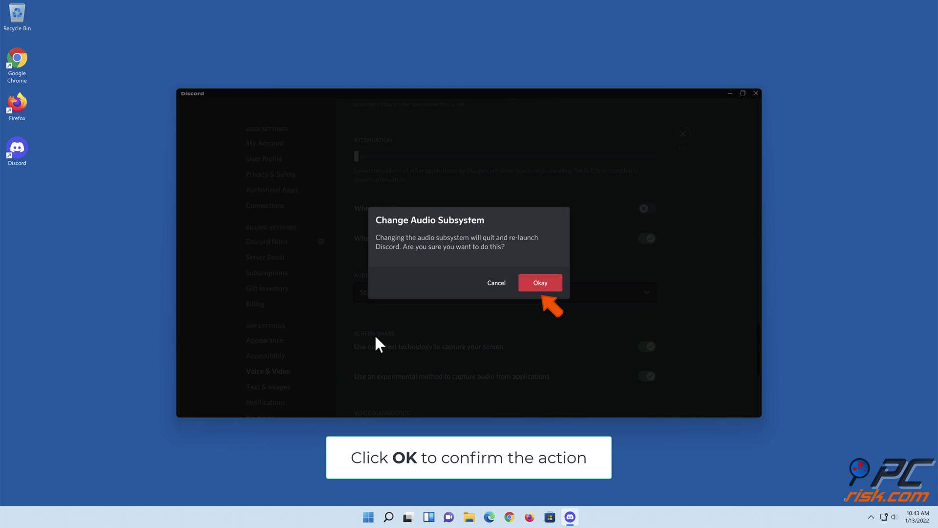
click(540, 282)
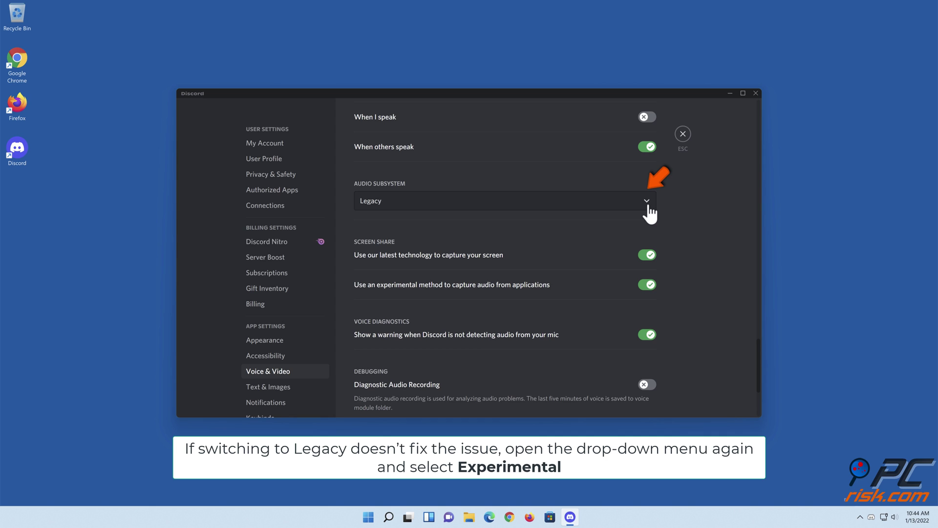
Switch the audio subsystem to Experimental, confirm the relaunch, then close Discord
click(647, 202)
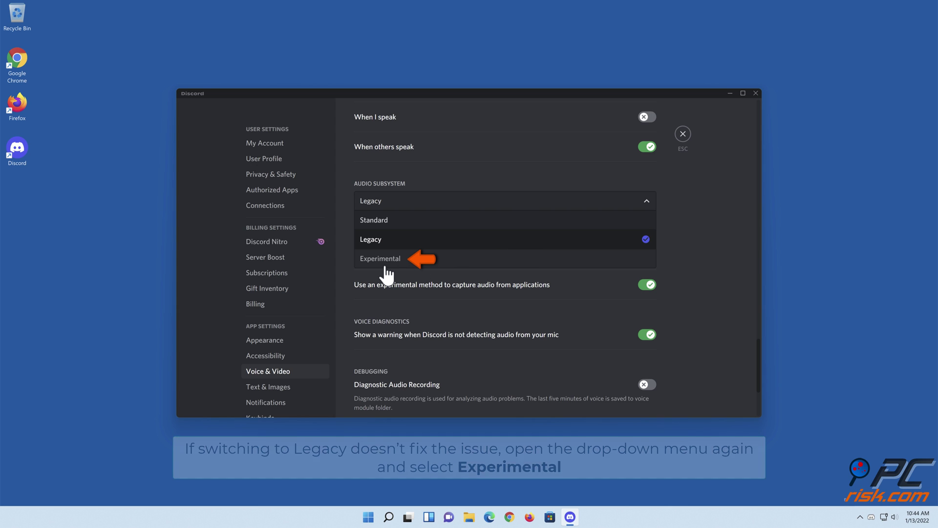
click(385, 264)
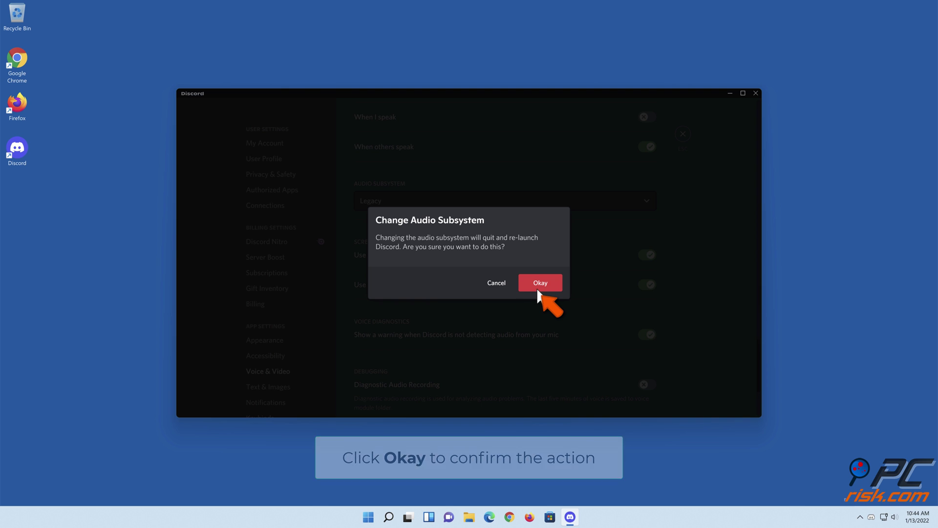
click(538, 285)
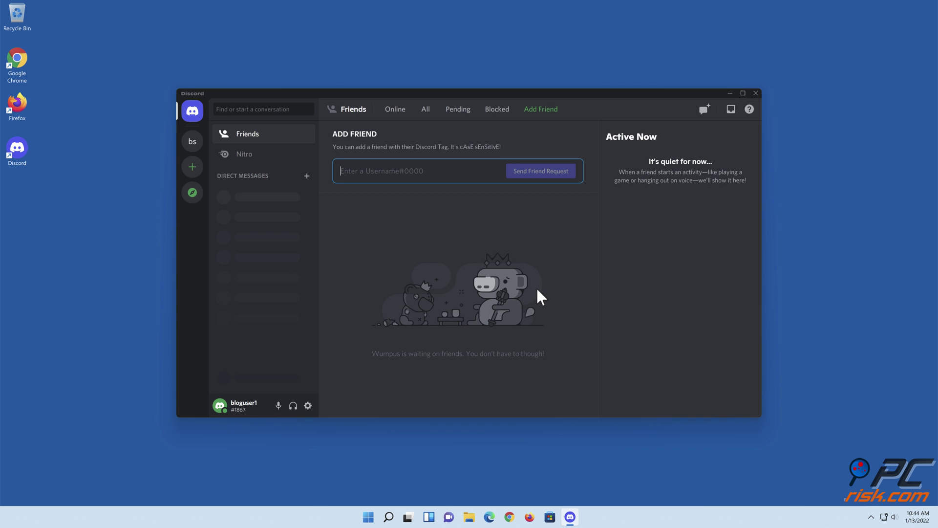
click(755, 95)
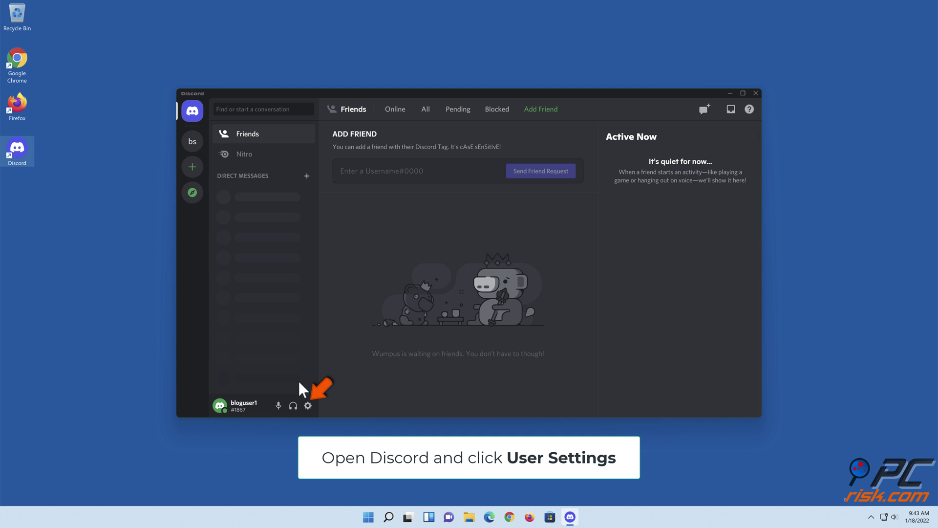
Set the Voice & Video output device to Headset Earphone (Razer Kraken 7.1 Chroma) and leave settings
click(308, 405)
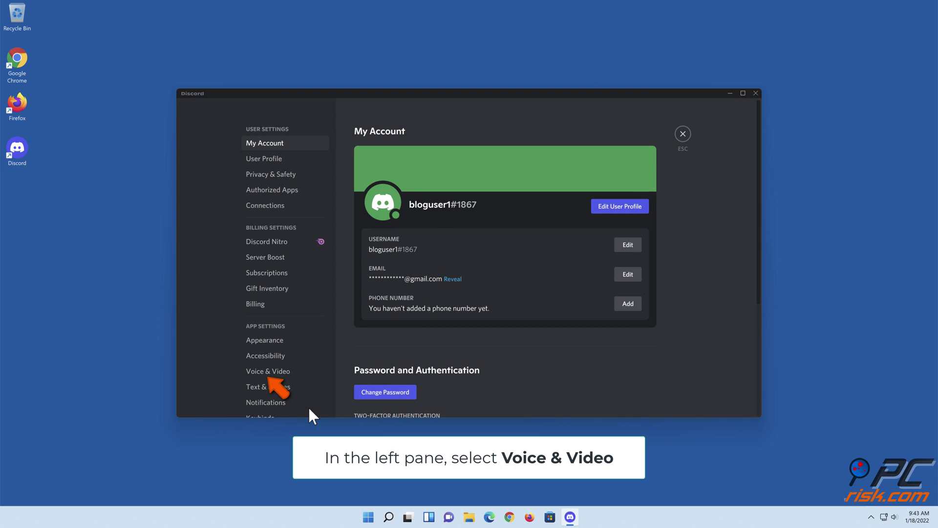
click(268, 373)
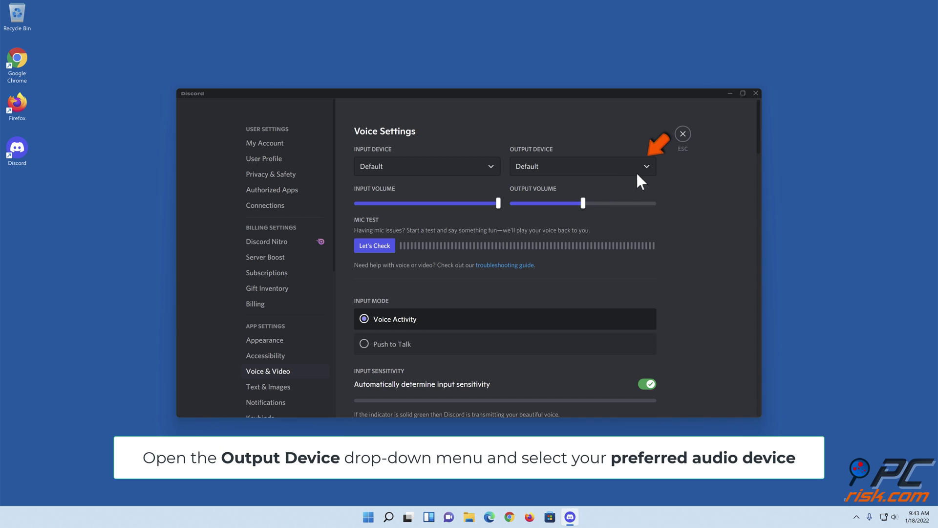
click(646, 167)
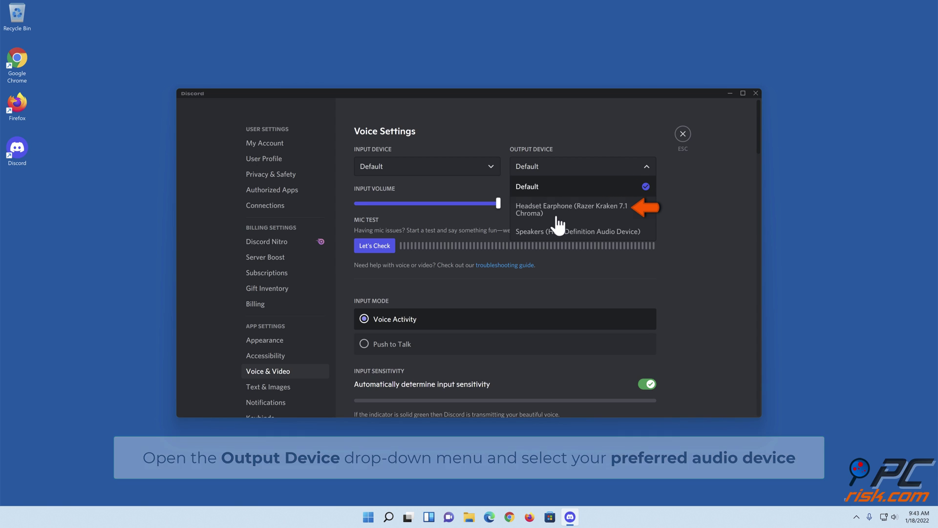
click(558, 213)
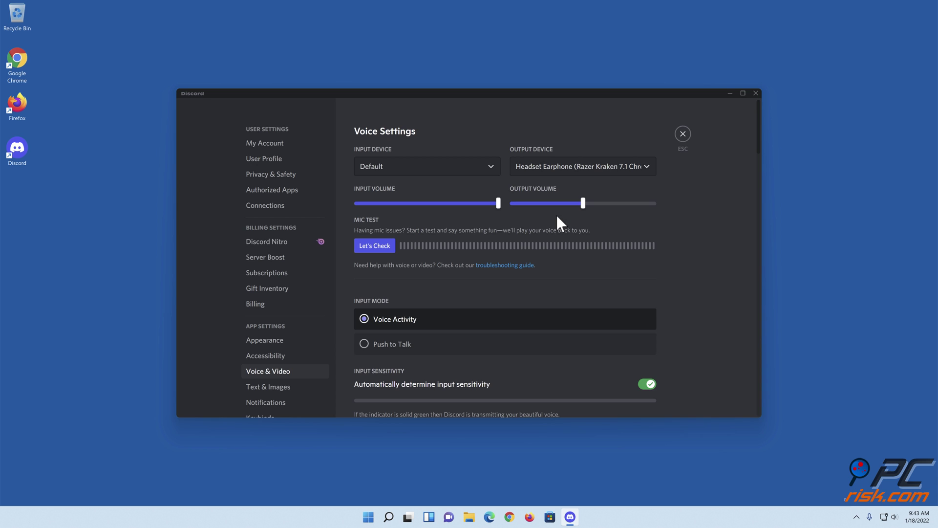
click(682, 136)
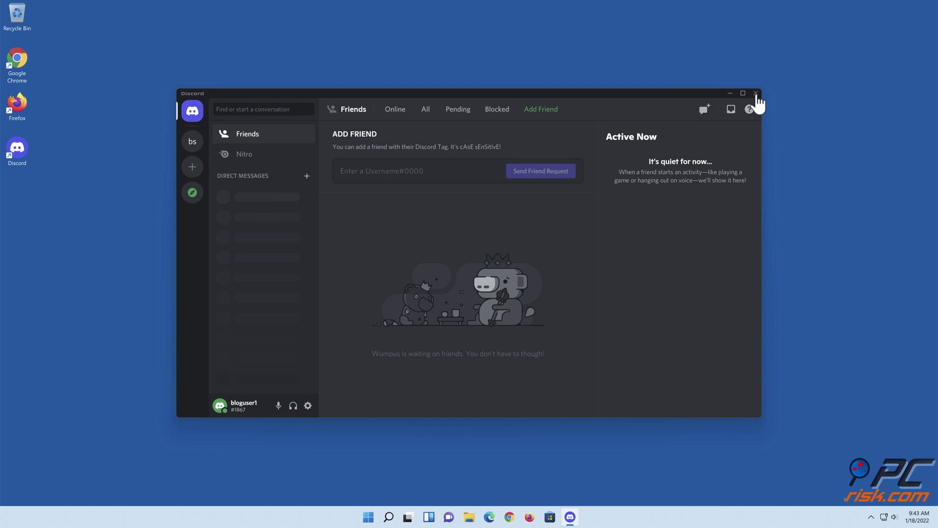
Close Discord and run mmsys.cpl from the Windows Run dialog
click(756, 92)
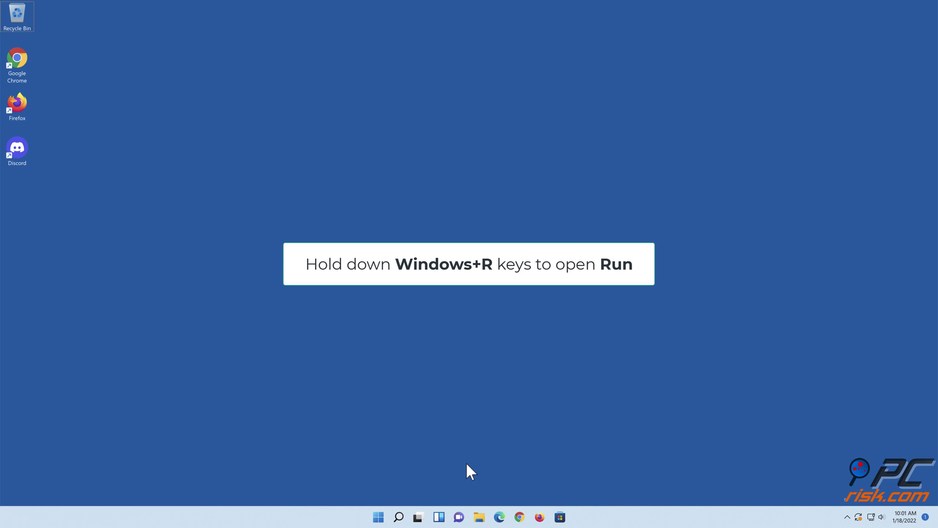
key(super+r)
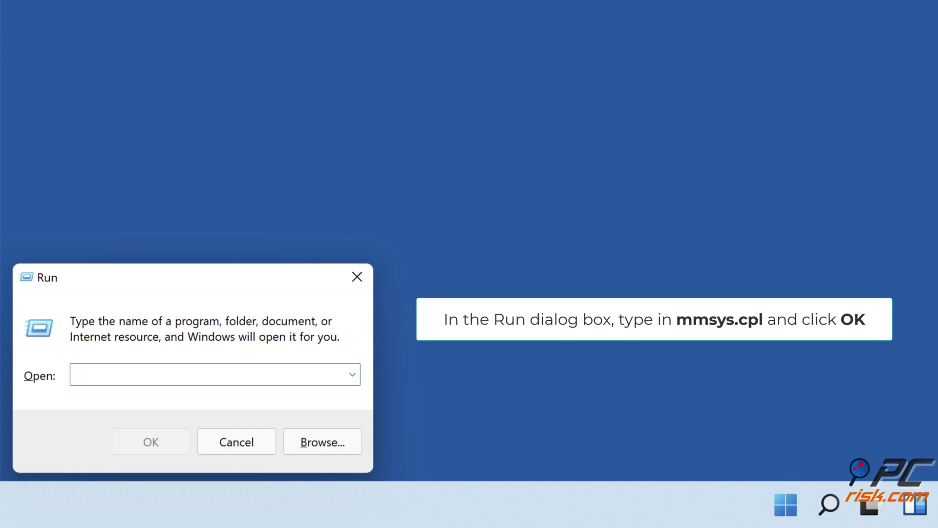
text(mmsys.c)
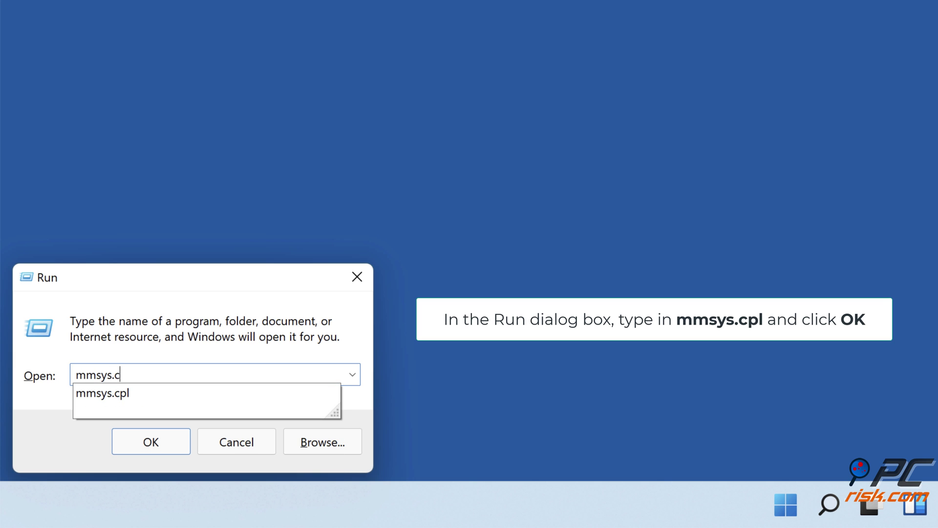
text(pl)
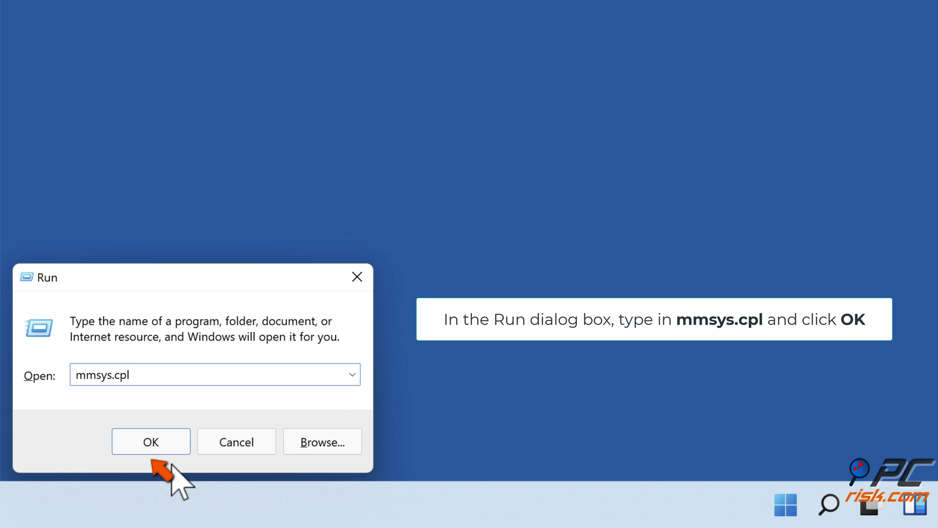
click(160, 446)
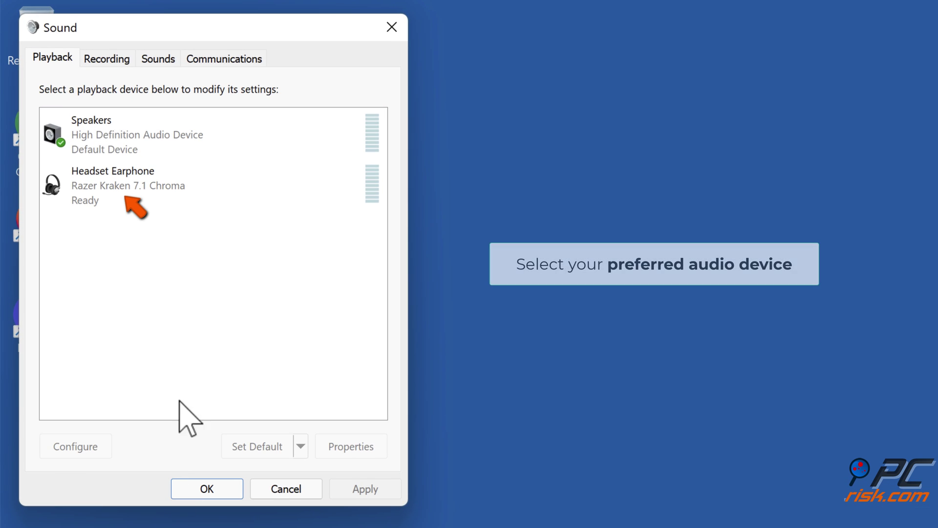
Make Headset Earphone the default playback and default communication device, then click OK
click(175, 199)
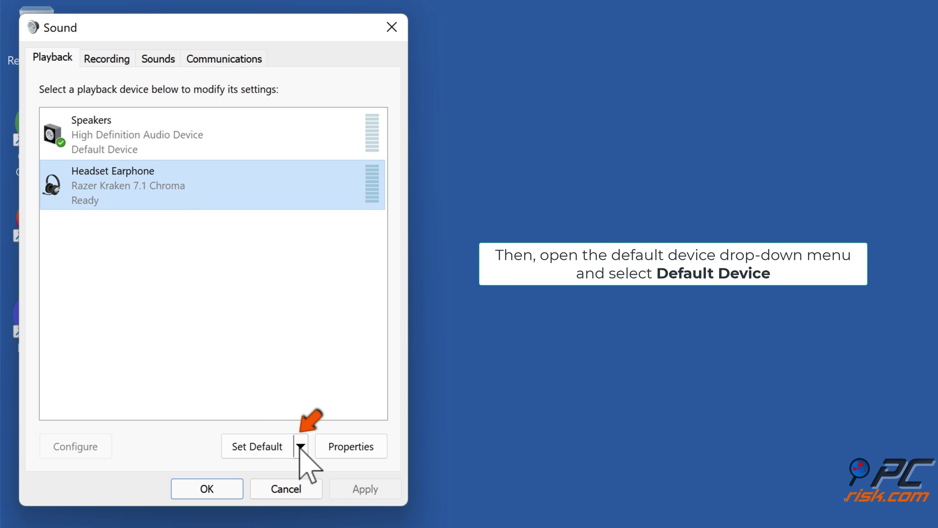
click(301, 447)
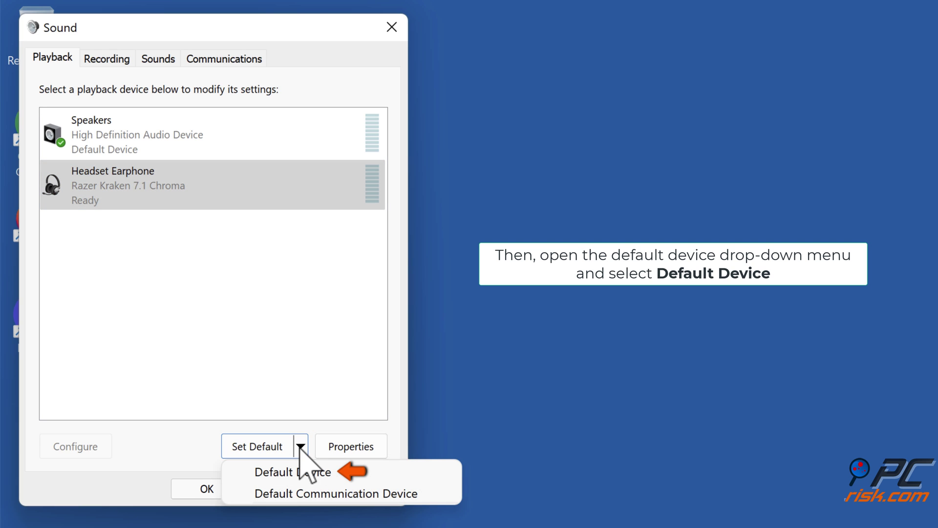
click(293, 473)
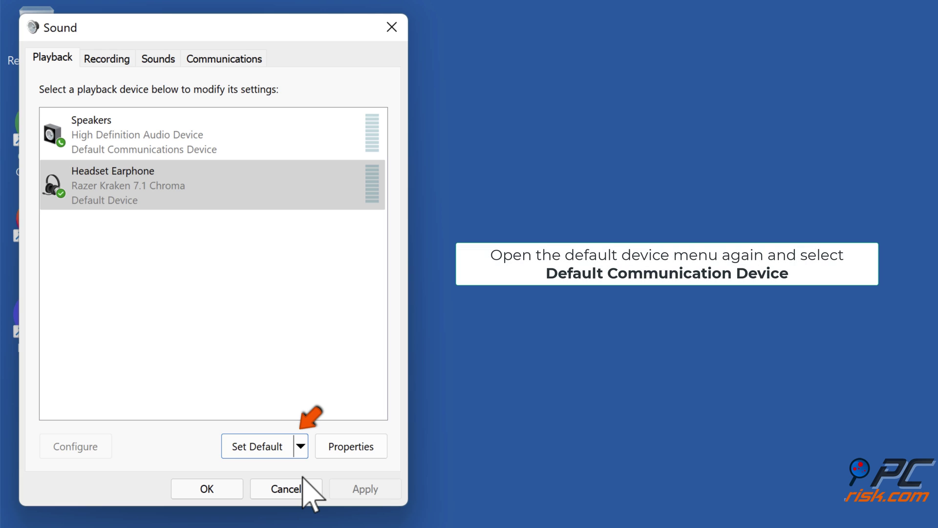
click(300, 446)
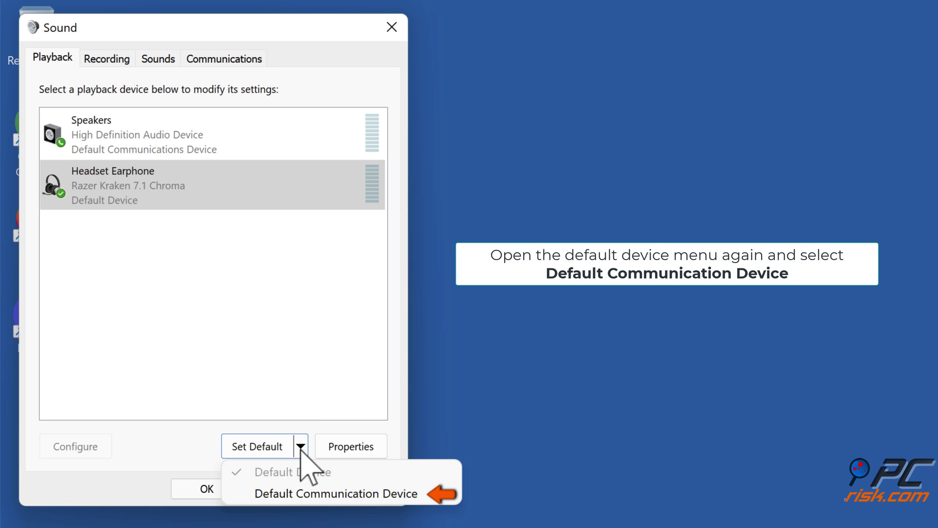
click(298, 494)
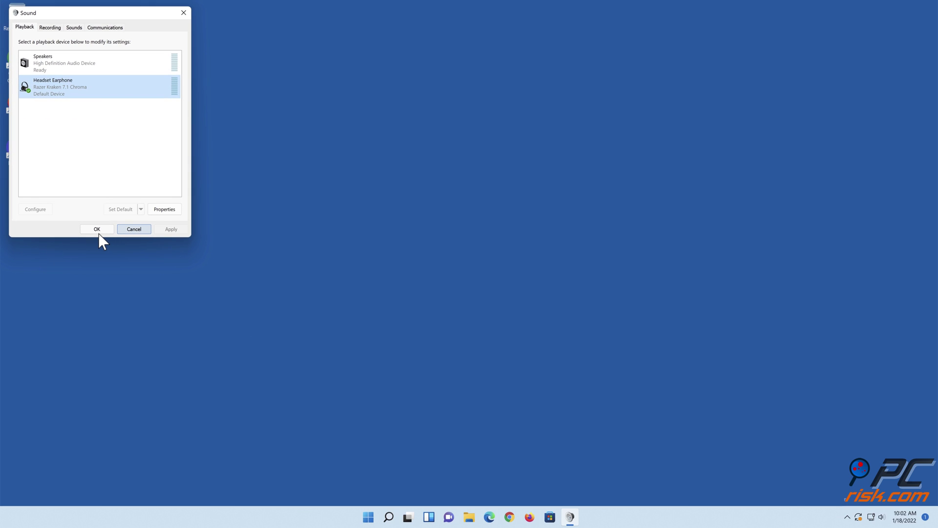
click(97, 229)
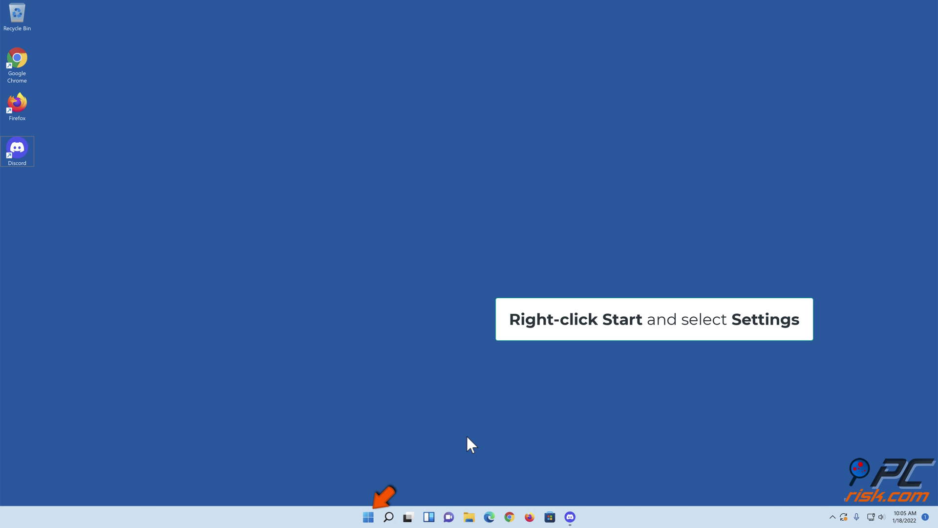
Open Windows Settings from the Start button's right-click menu
right_click(368, 518)
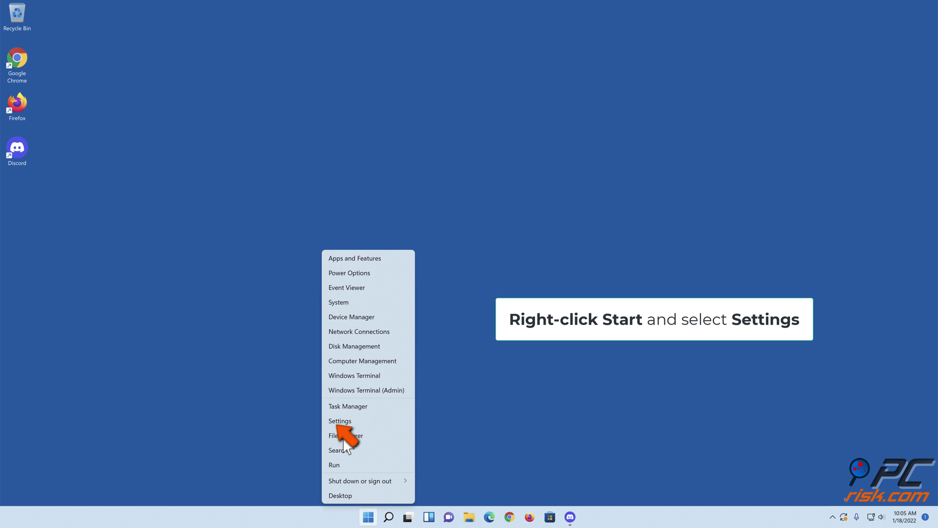
click(341, 422)
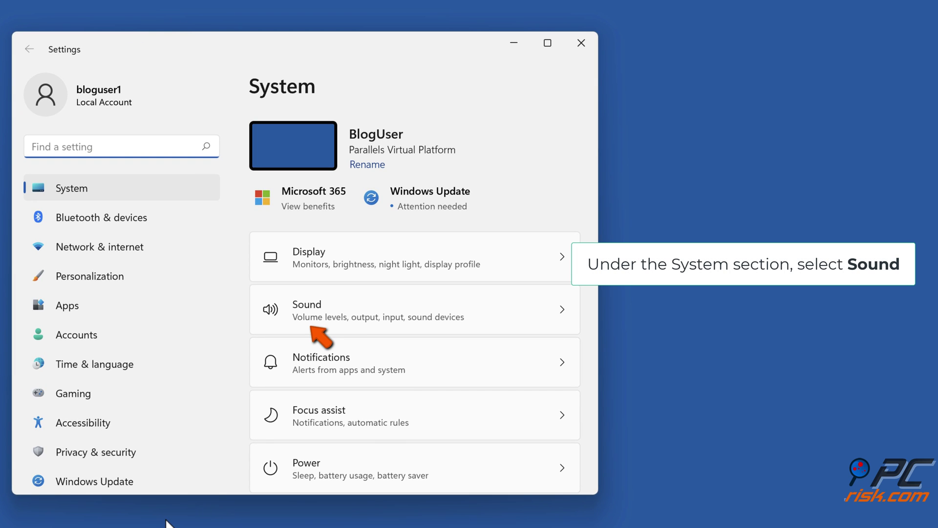
Go to Sound and open Volume mixer under Advanced
click(348, 318)
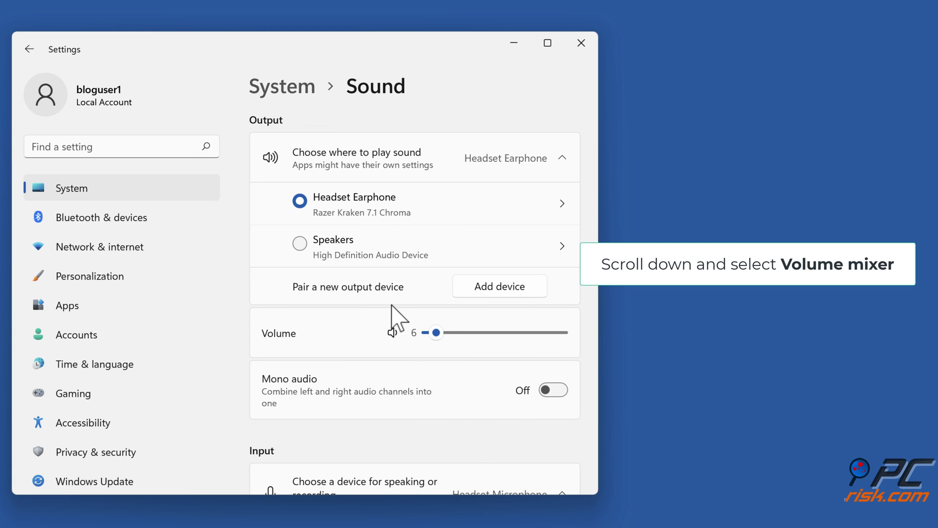
scroll(393, 307, down, 3)
scroll(392, 307, down, 3)
scroll(393, 307, down, 3)
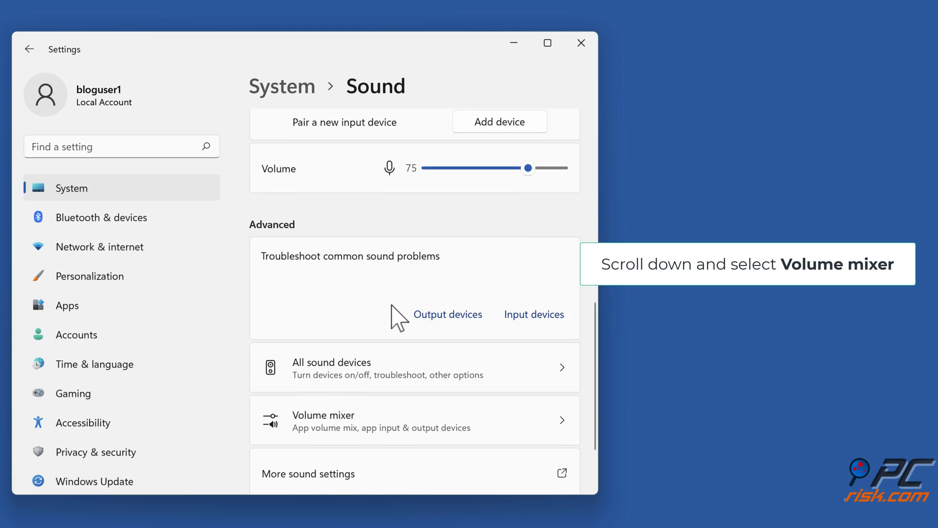
scroll(392, 307, down, 2)
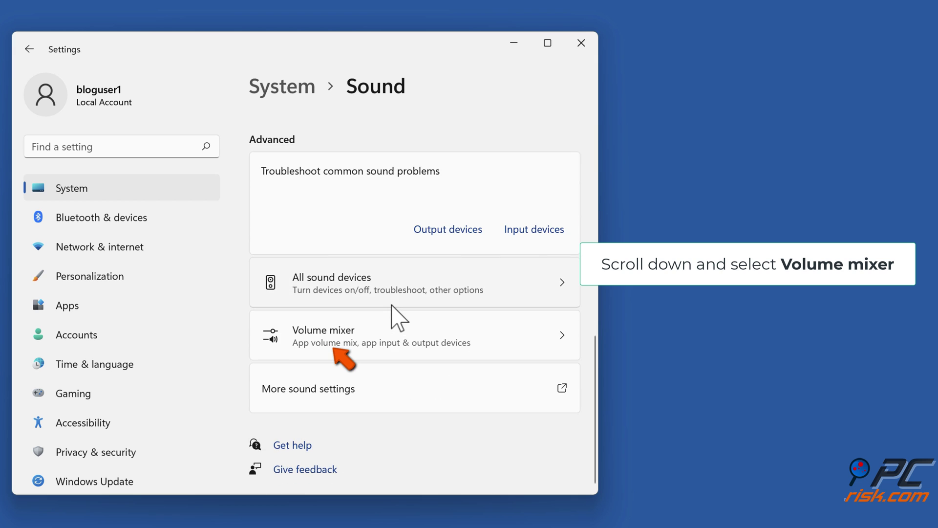
click(347, 345)
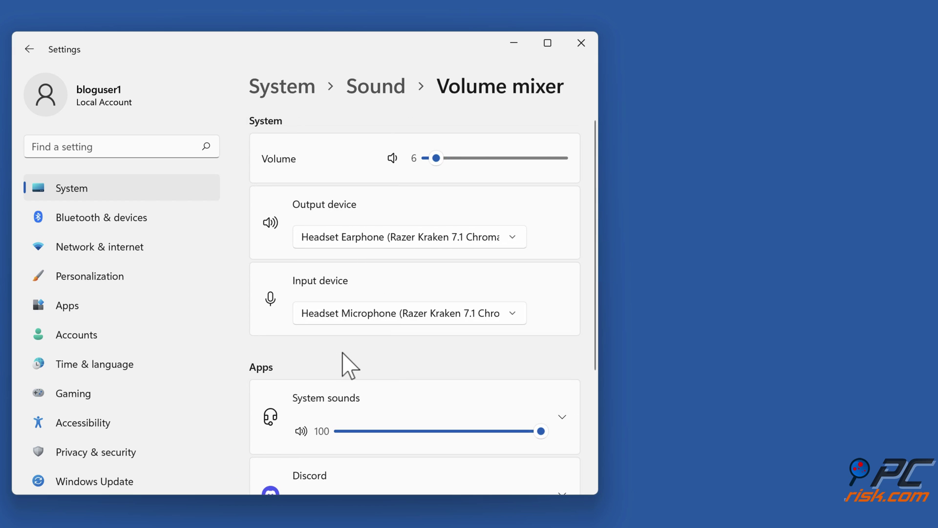
scroll(347, 363, down, 3)
scroll(346, 363, down, 3)
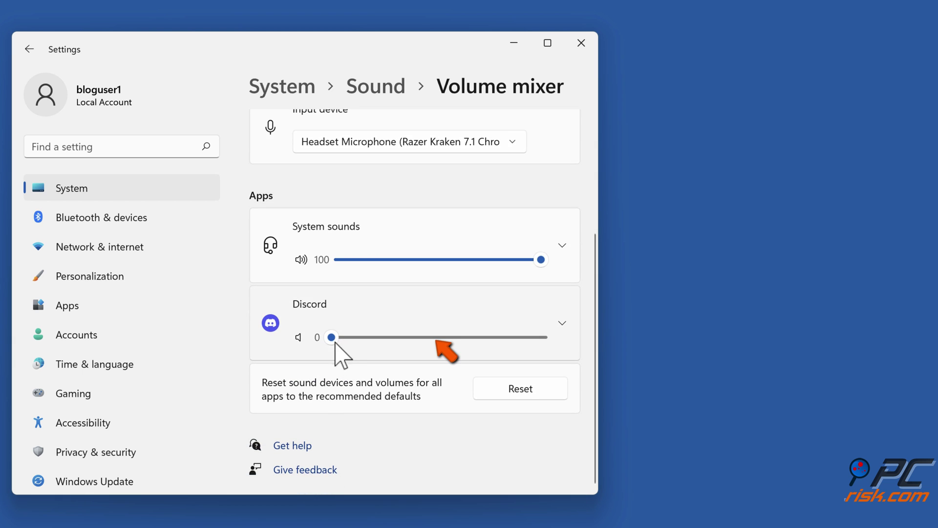
Drag Discord's app volume slider to 100, then close Settings
drag(332, 337, 542, 337)
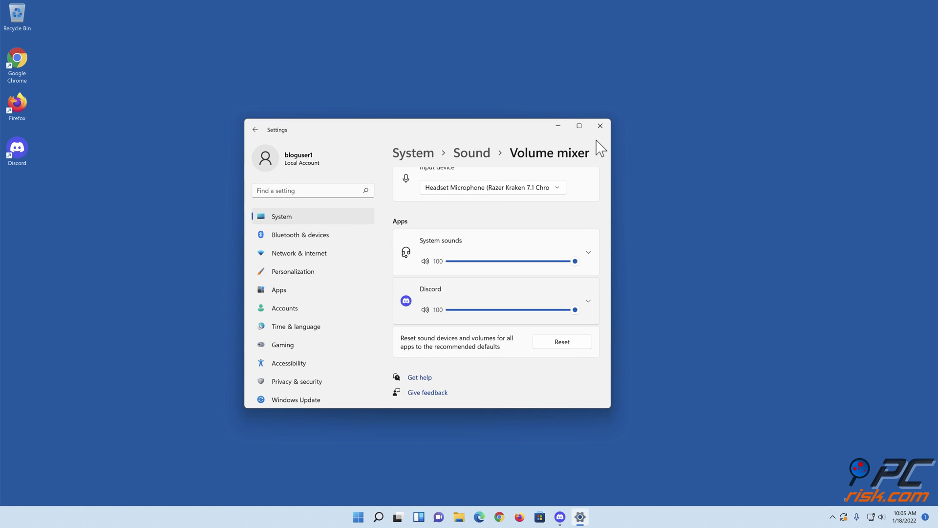
click(600, 126)
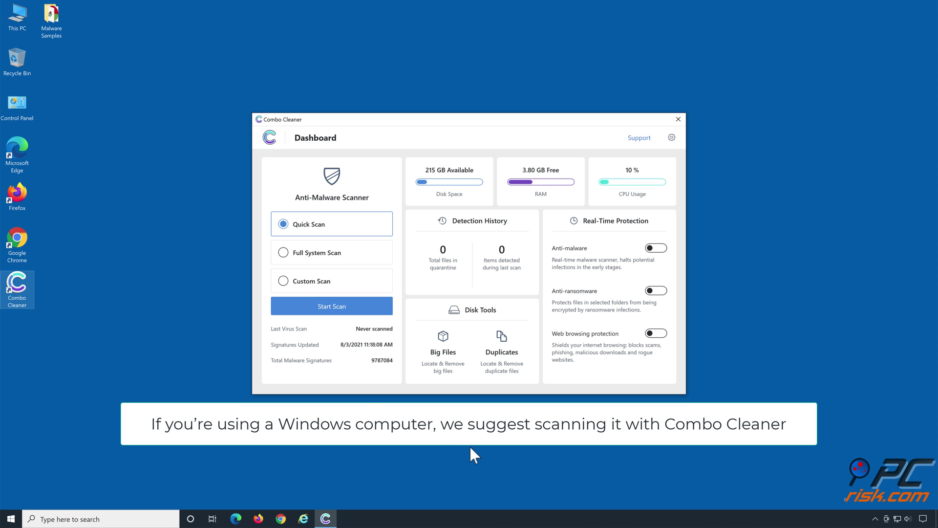
Run a Combo Cleaner scan, quarantine the 21 detected threats, and dismiss the summary
click(334, 311)
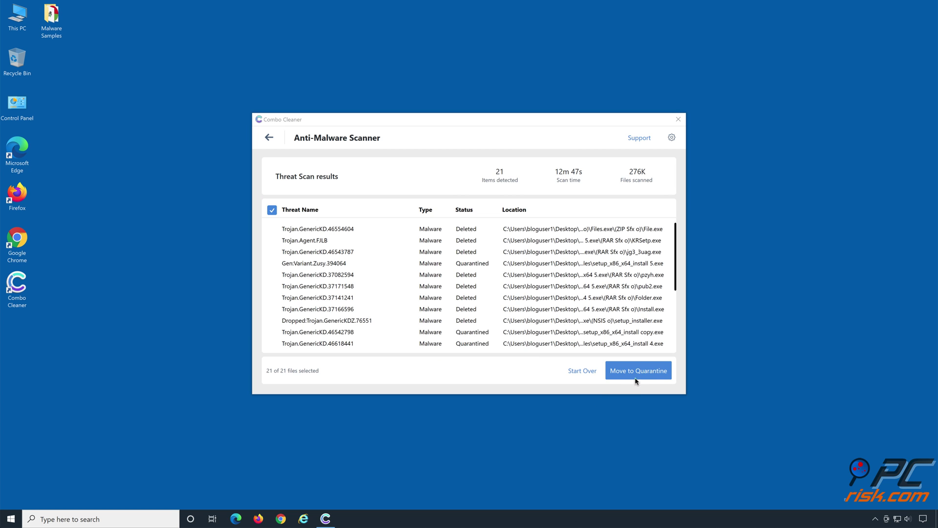
click(639, 370)
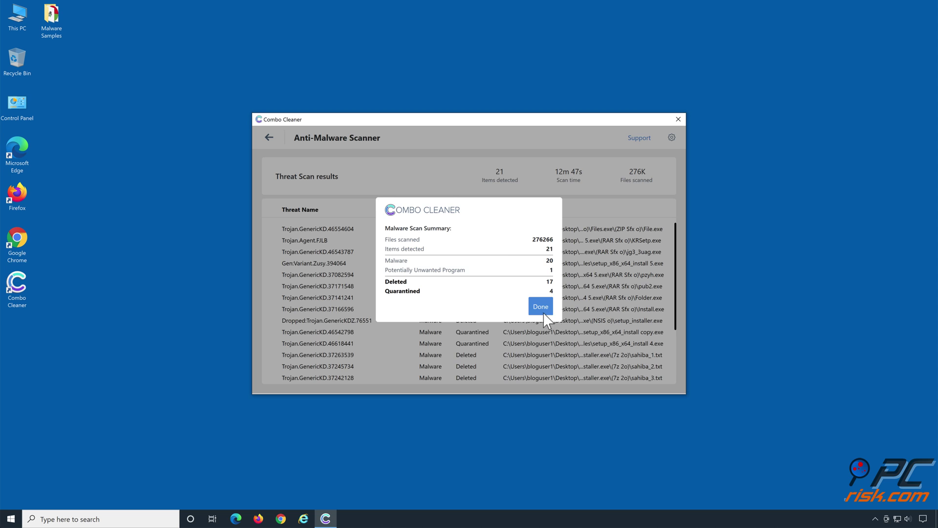
click(543, 309)
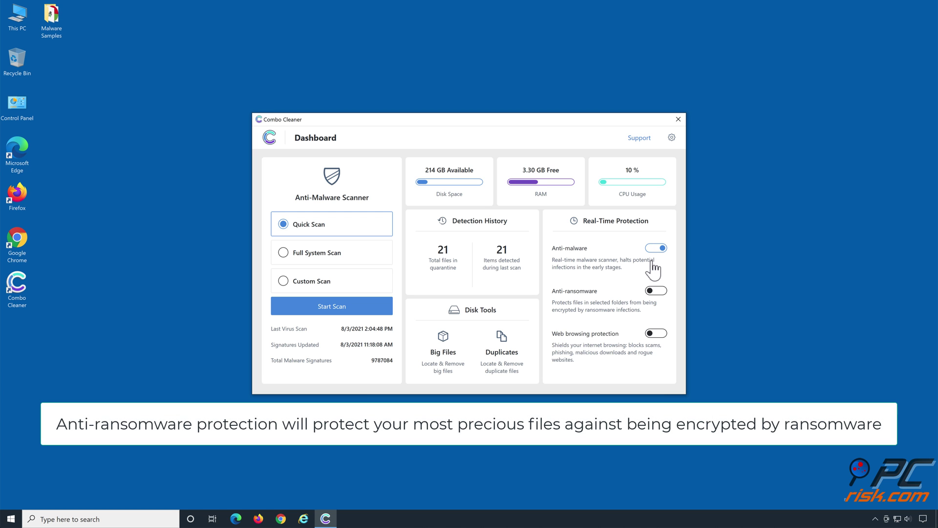
Turn on Combo Cleaner anti-ransomware, add the Libraries > Documents folder as protected, and return to the dashboard
click(656, 292)
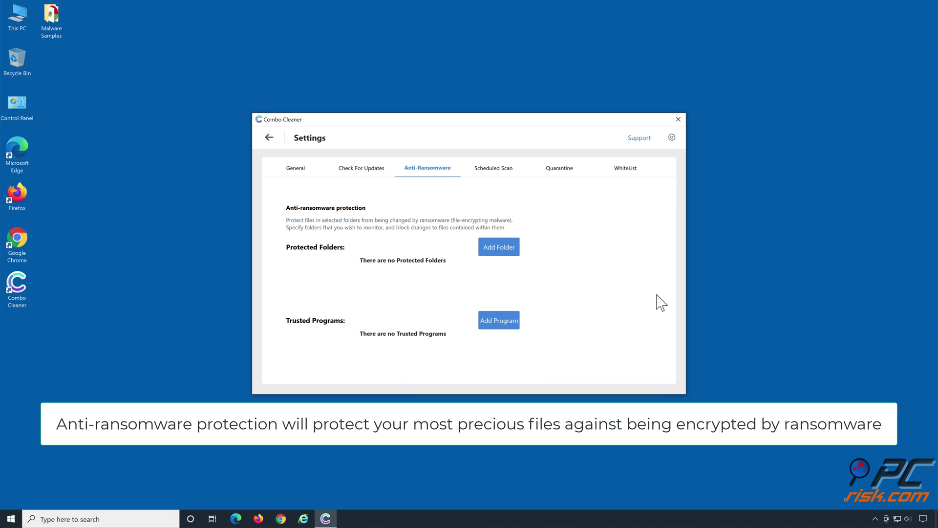
click(501, 253)
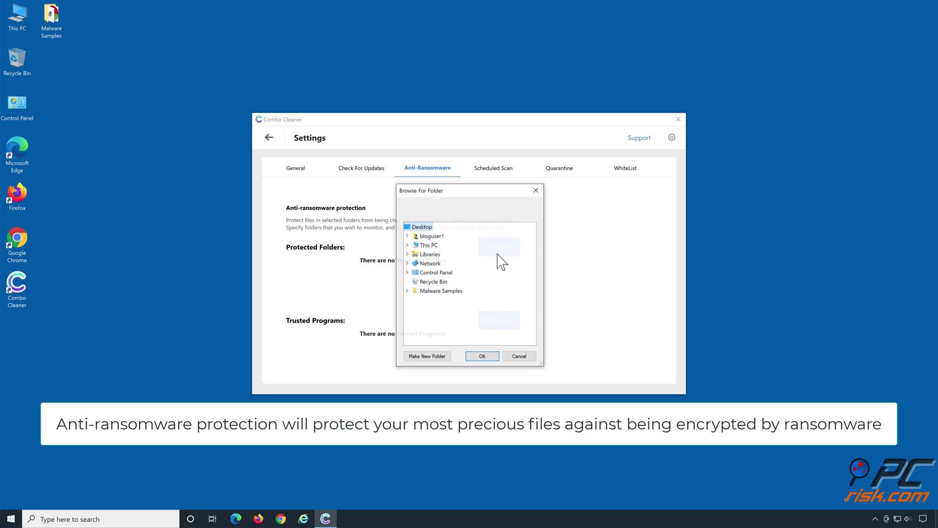
click(408, 254)
double_click(441, 274)
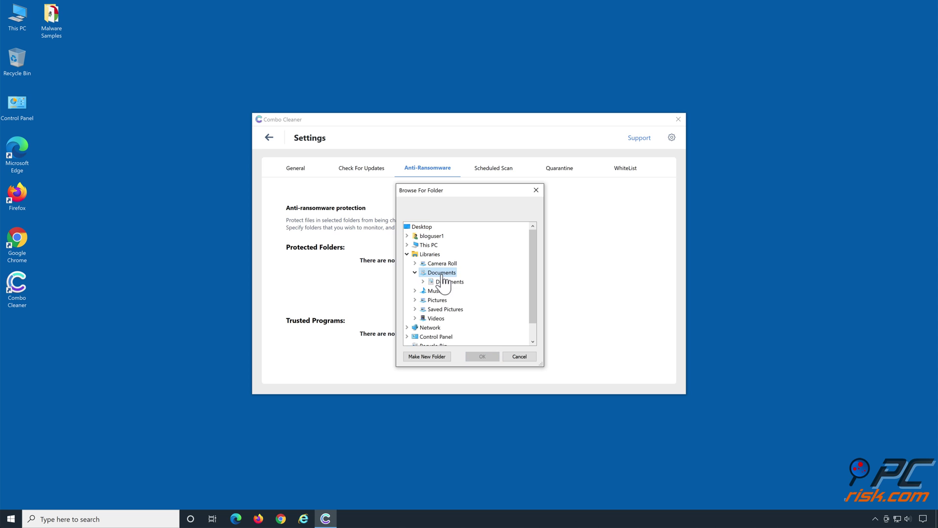
click(449, 281)
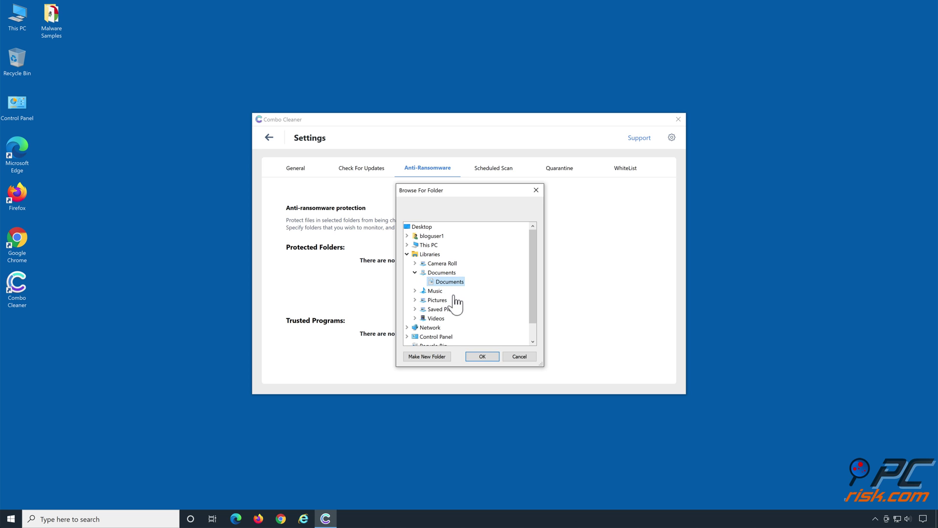
click(483, 357)
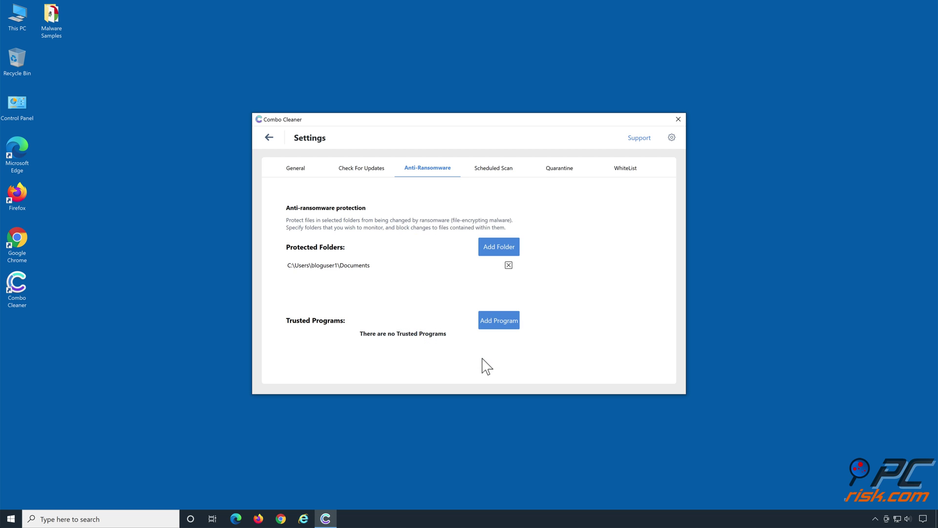
click(270, 137)
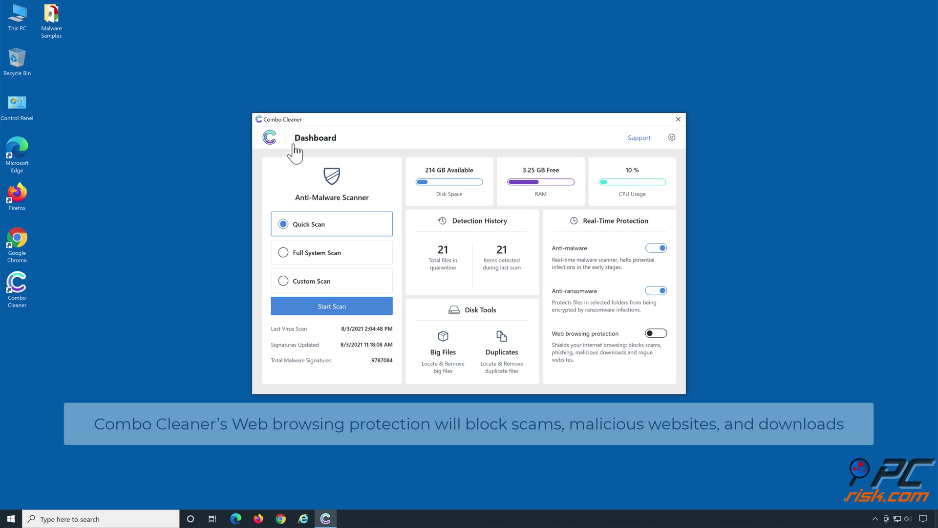